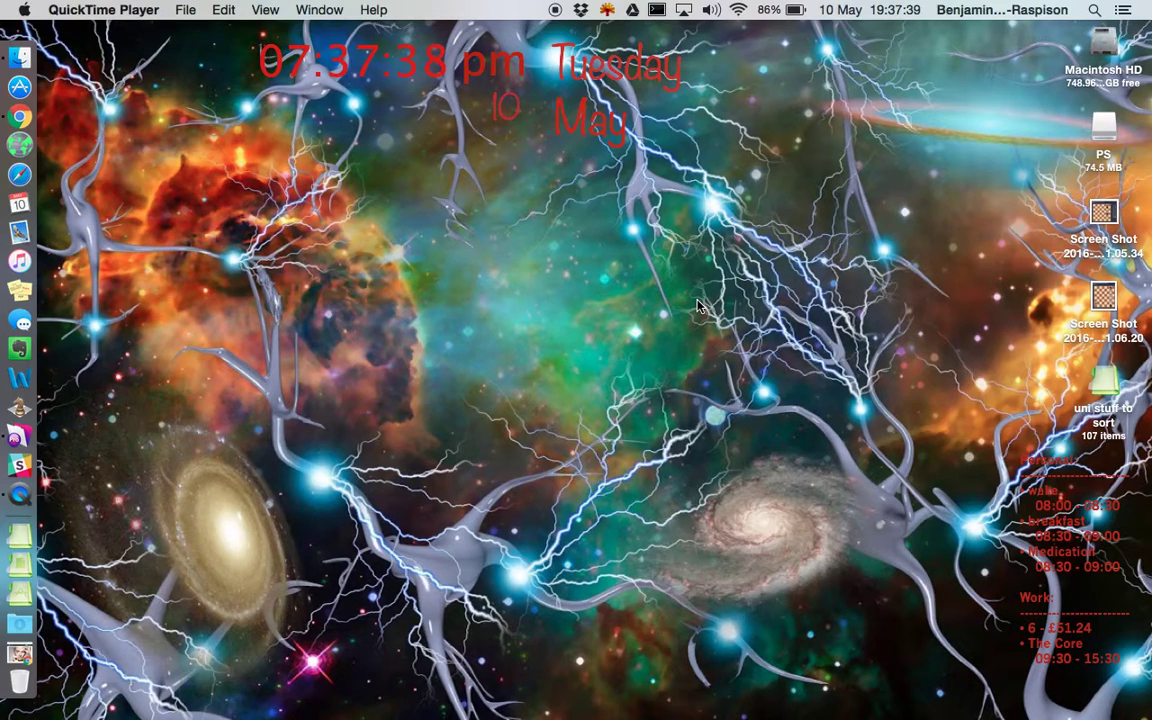
- Launch System Preferences by searching 'sy' in Spotlight
{"action": "key", "text": "super+space"}
{"action": "type", "text": "q"}
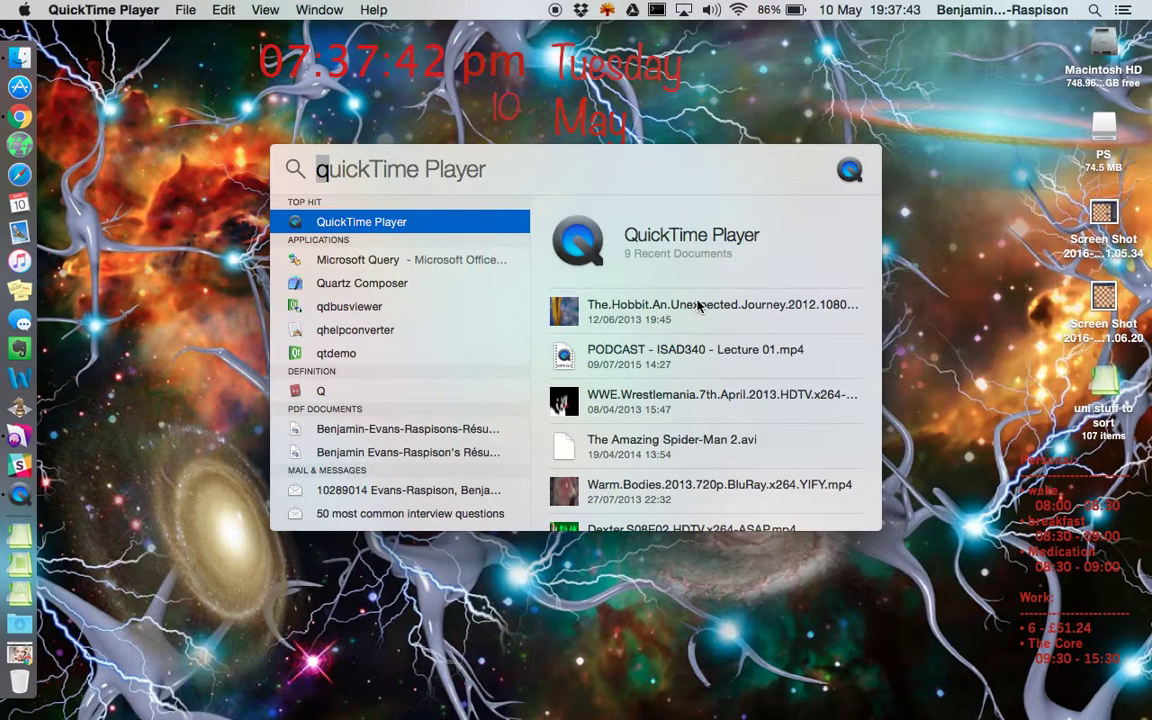
{"action": "key", "text": "BackSpace"}
{"action": "type", "text": "sy"}
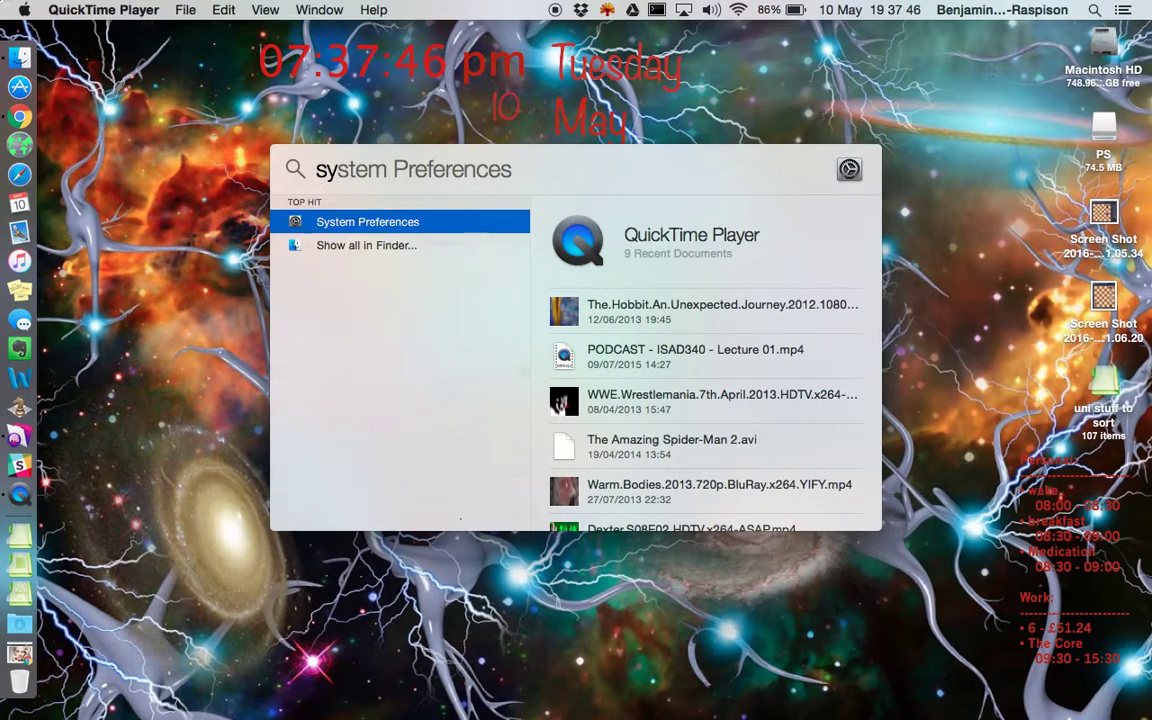
{"action": "key", "text": "Return"}
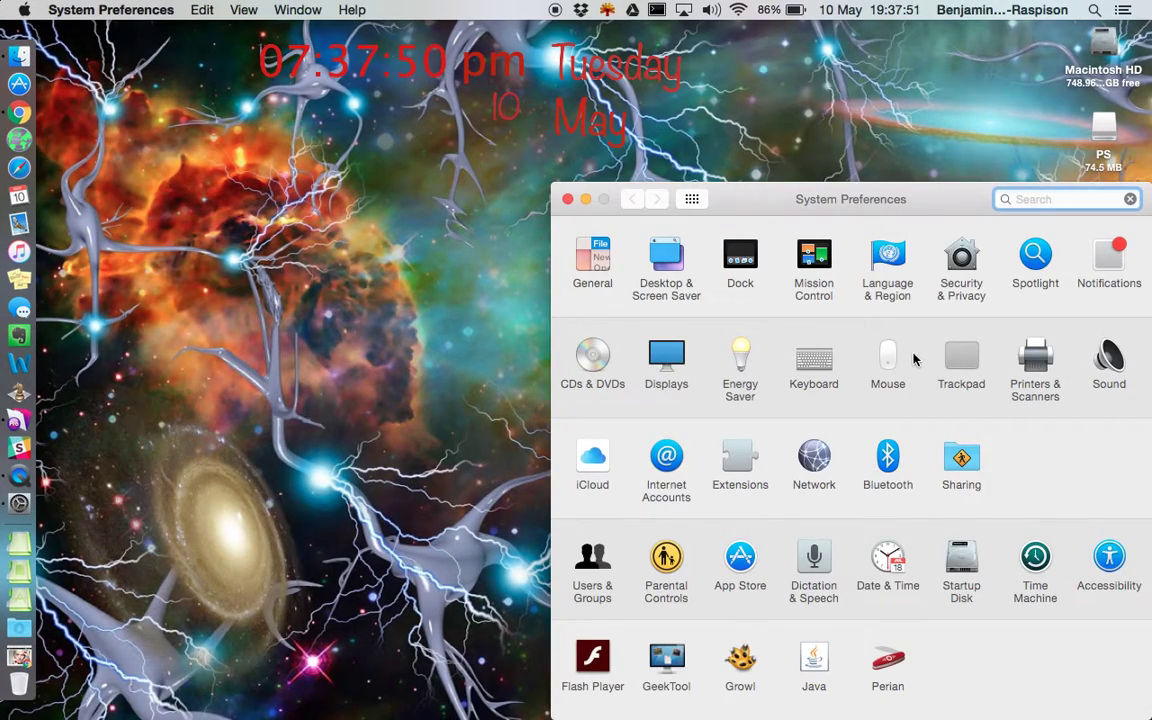
- In Network, add a new service with Interface set to VPN and VPN Type set to PPTP
{"action": "left_click", "coordinate": [815, 482]}
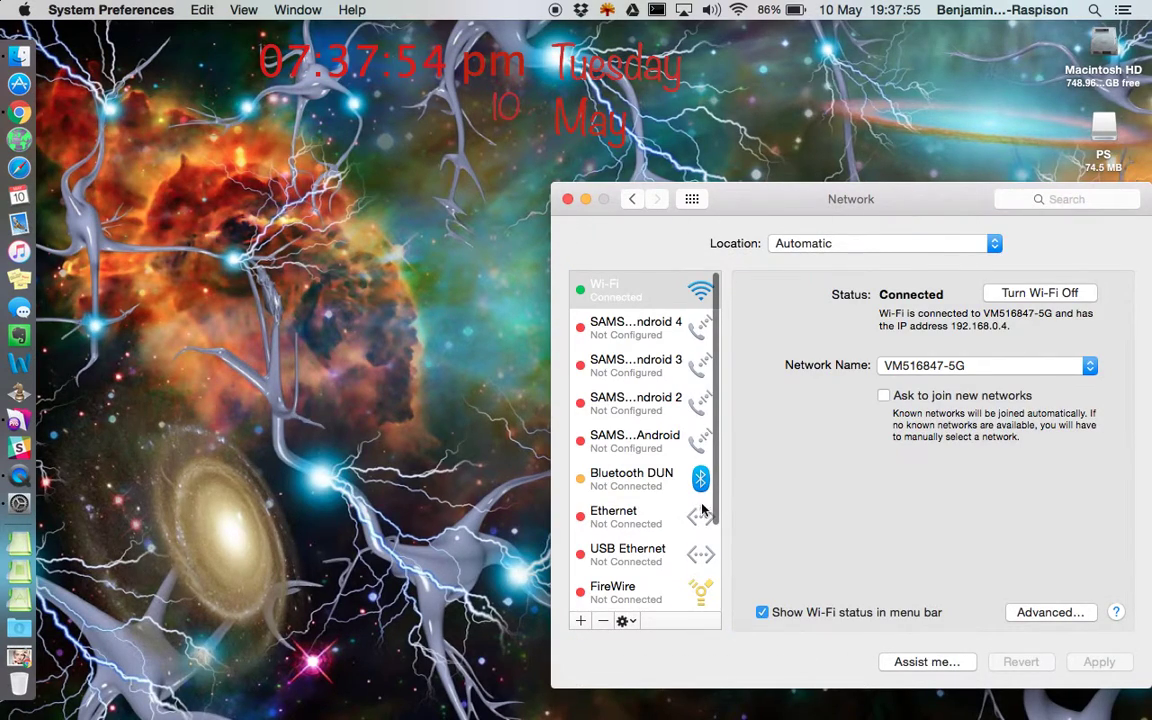
{"action": "left_click", "coordinate": [581, 621]}
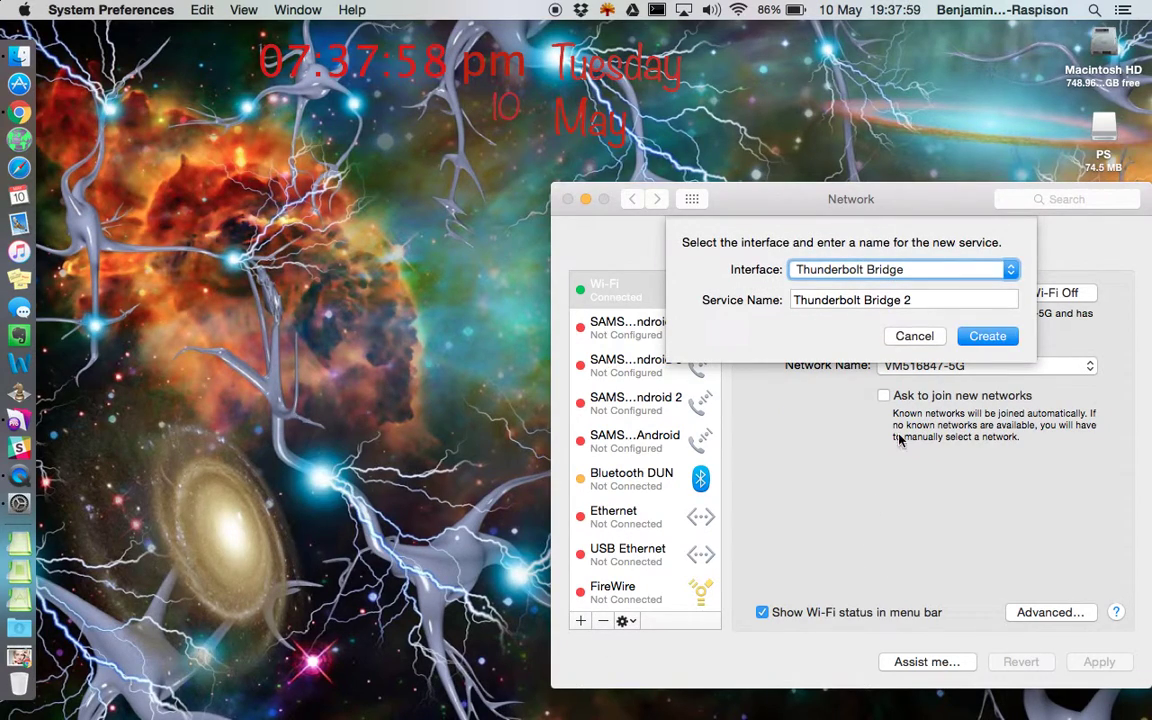
{"action": "left_click", "coordinate": [1010, 270]}
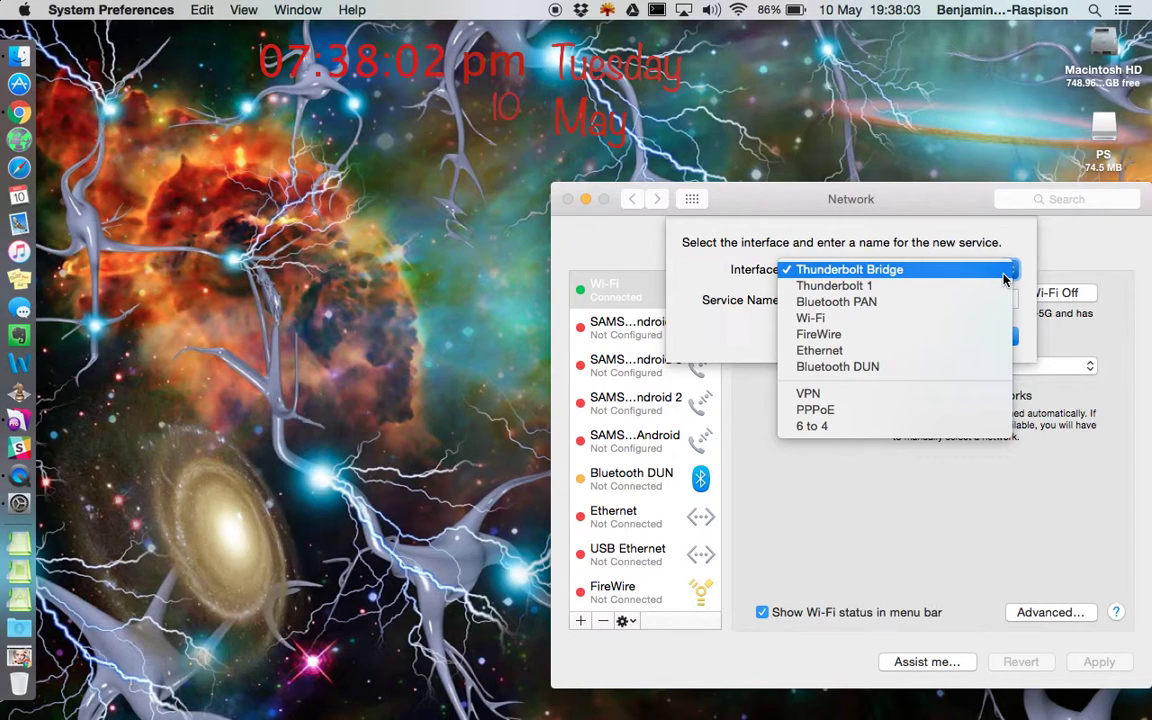
{"action": "left_click", "coordinate": [962, 396]}
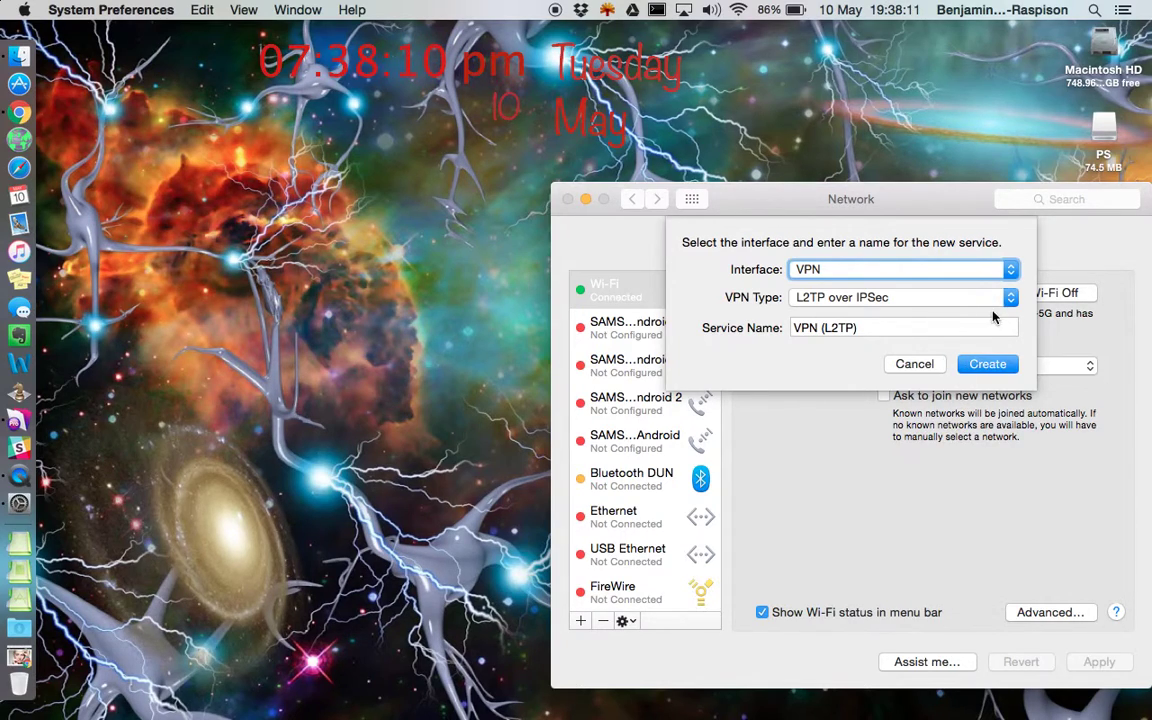
{"action": "left_click", "coordinate": [1010, 297]}
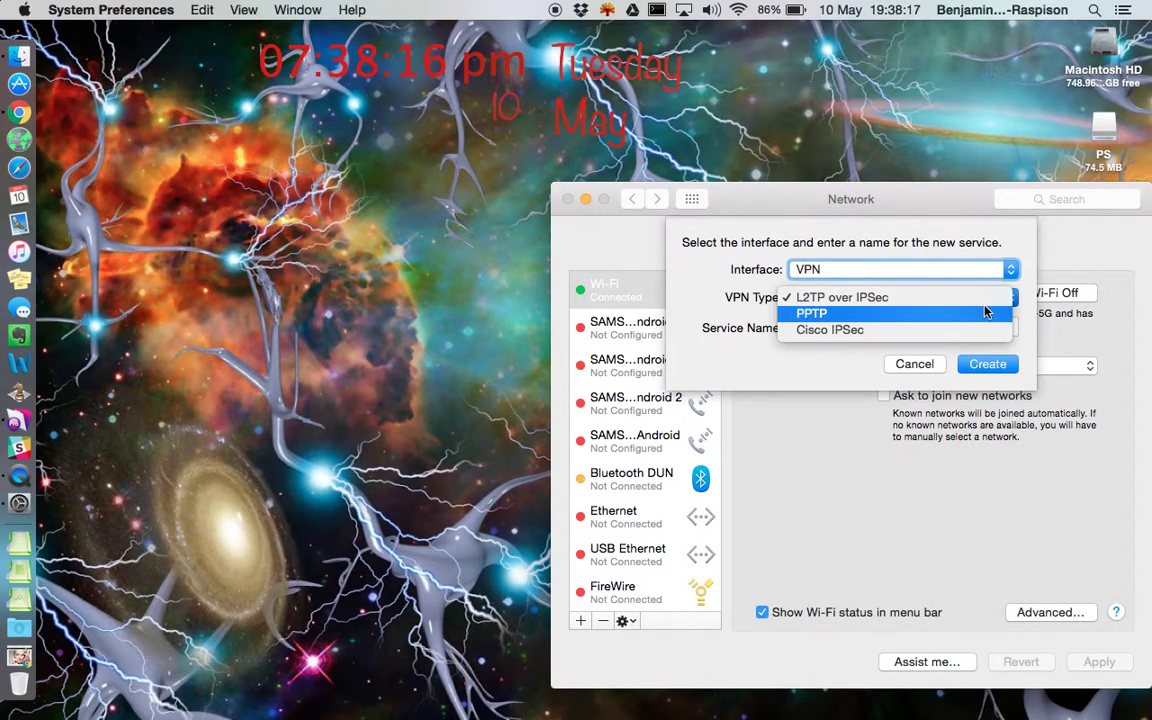
{"action": "left_click", "coordinate": [985, 312]}
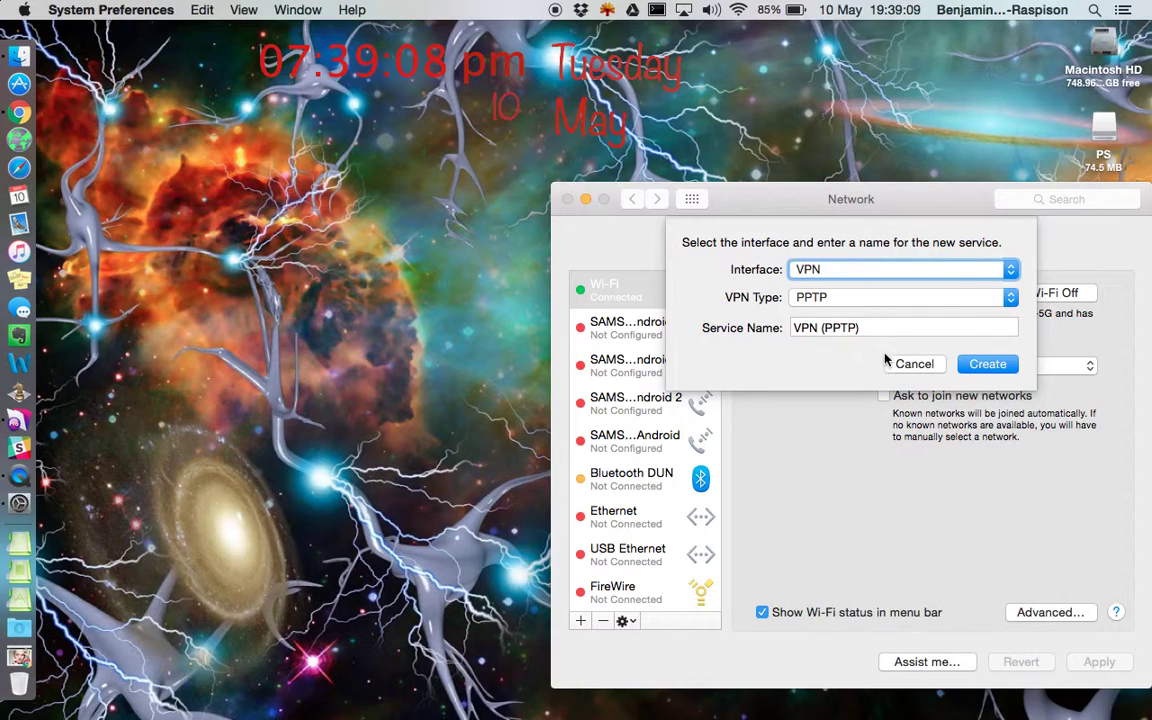
- Replace the new service's name with 'Plymouth University'
{"action": "key", "text": "Tab"}
{"action": "key", "text": "Tab"}
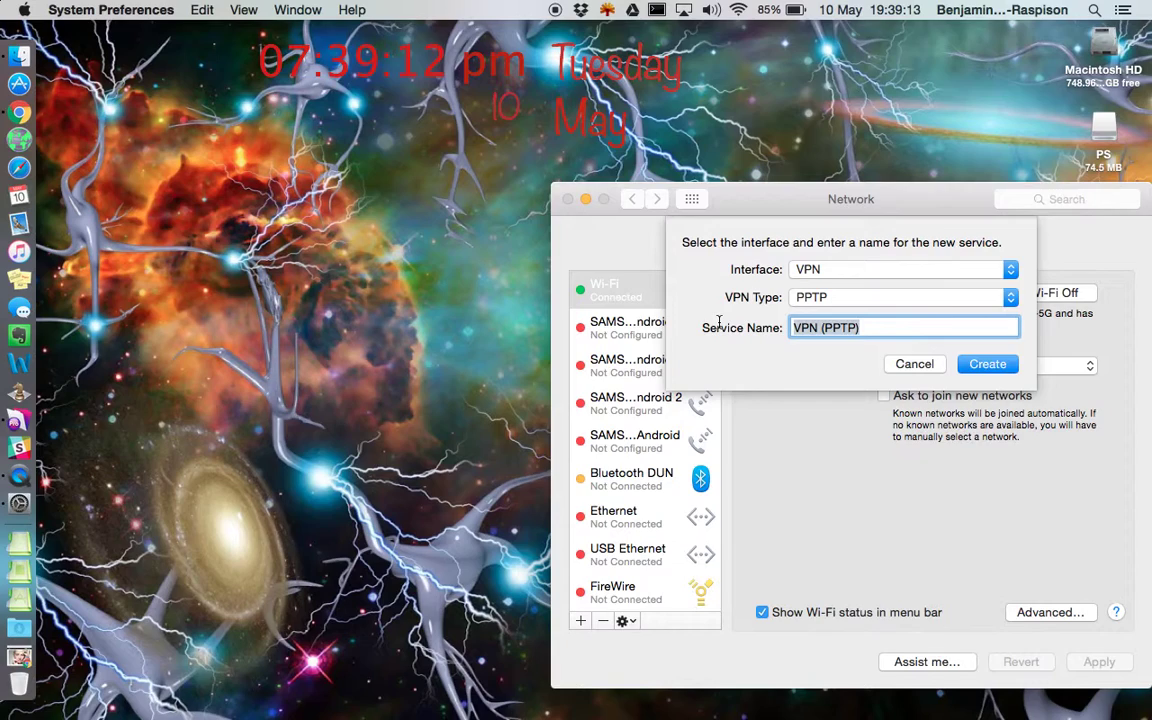
{"action": "type", "text": "Pym"}
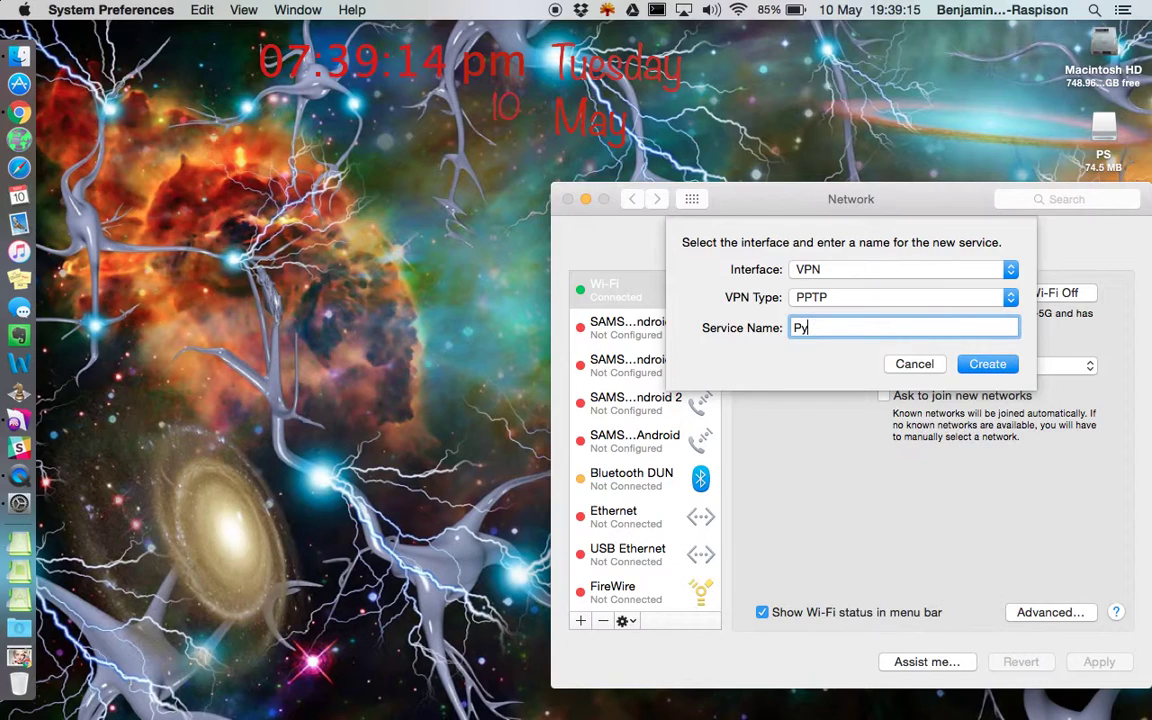
{"action": "key", "text": "BackSpace"}
{"action": "key", "text": "BackSpace"}
{"action": "type", "text": "lymouth Universi"}
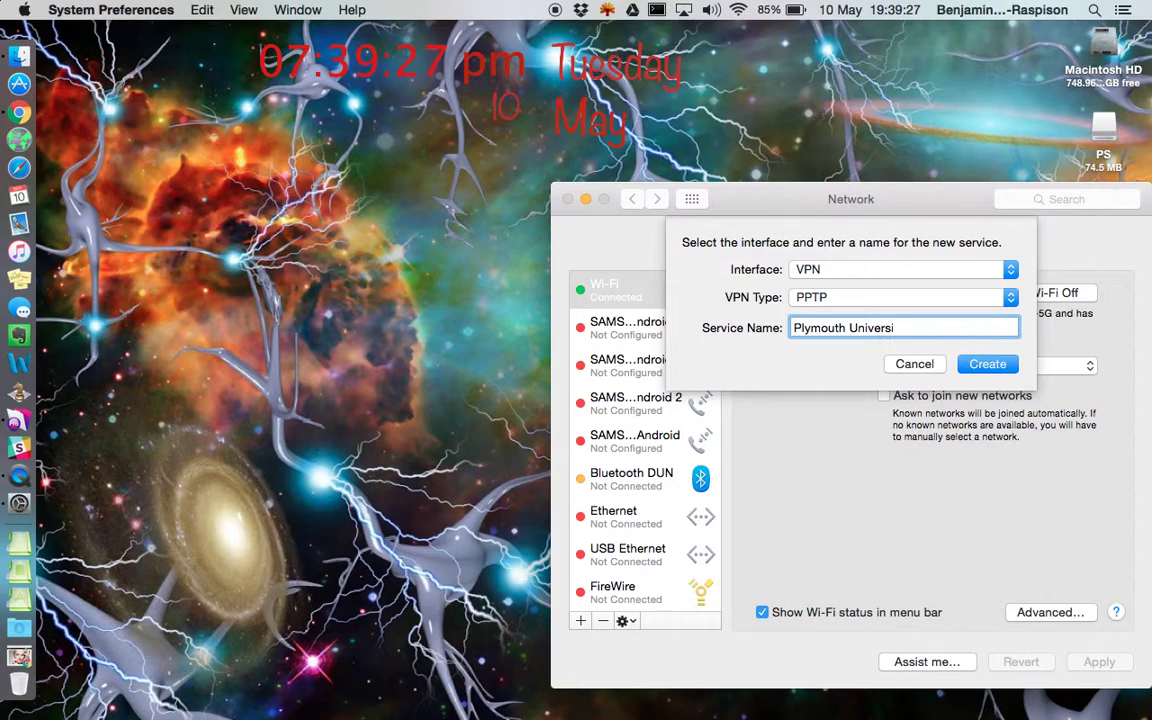
{"action": "type", "text": "ty"}
- Create the Plymouth University service and put the cursor in its blank Server Address field
{"action": "left_click", "coordinate": [990, 366]}
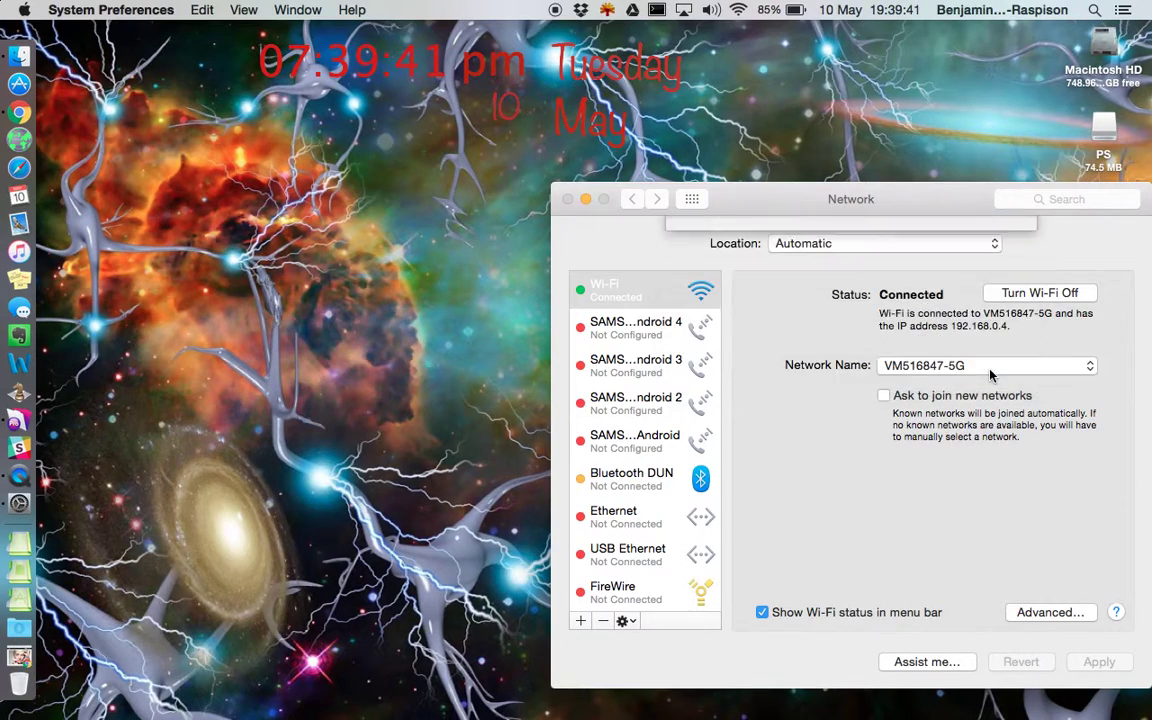
{"action": "left_click", "coordinate": [929, 393]}
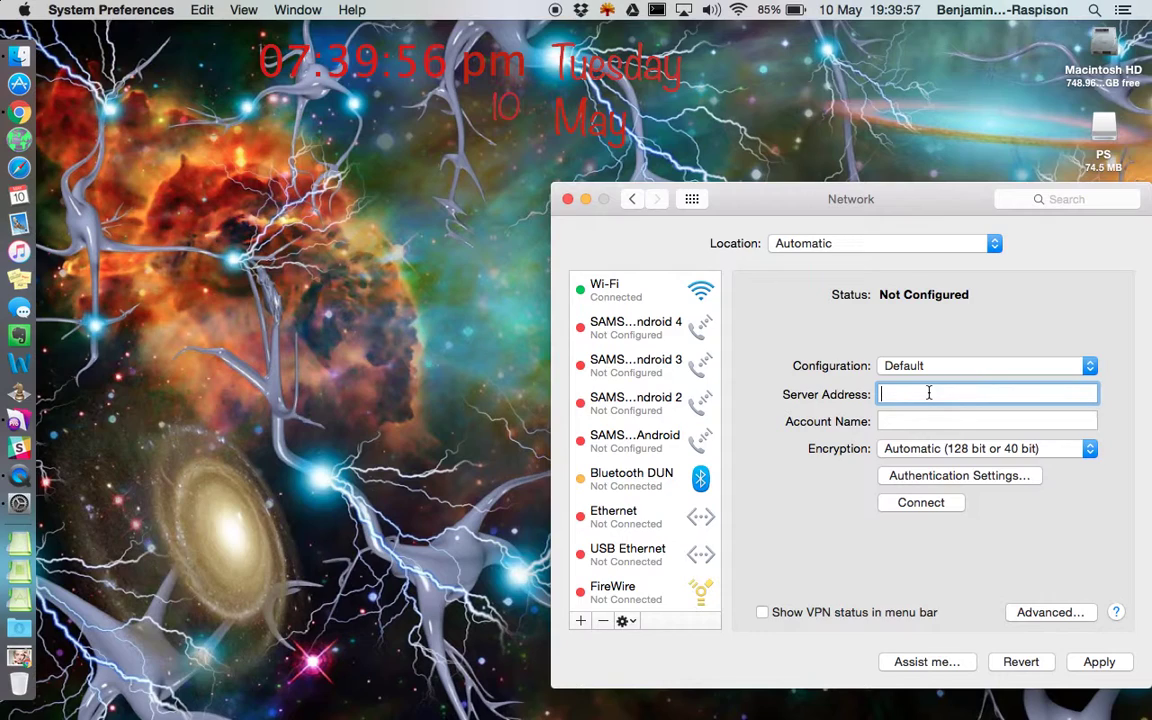
- Set the Server Address to vpn.plymouth.ac.uk, removing any stray letters
{"action": "type", "text": "vpn.plymouth.ac.uk"}
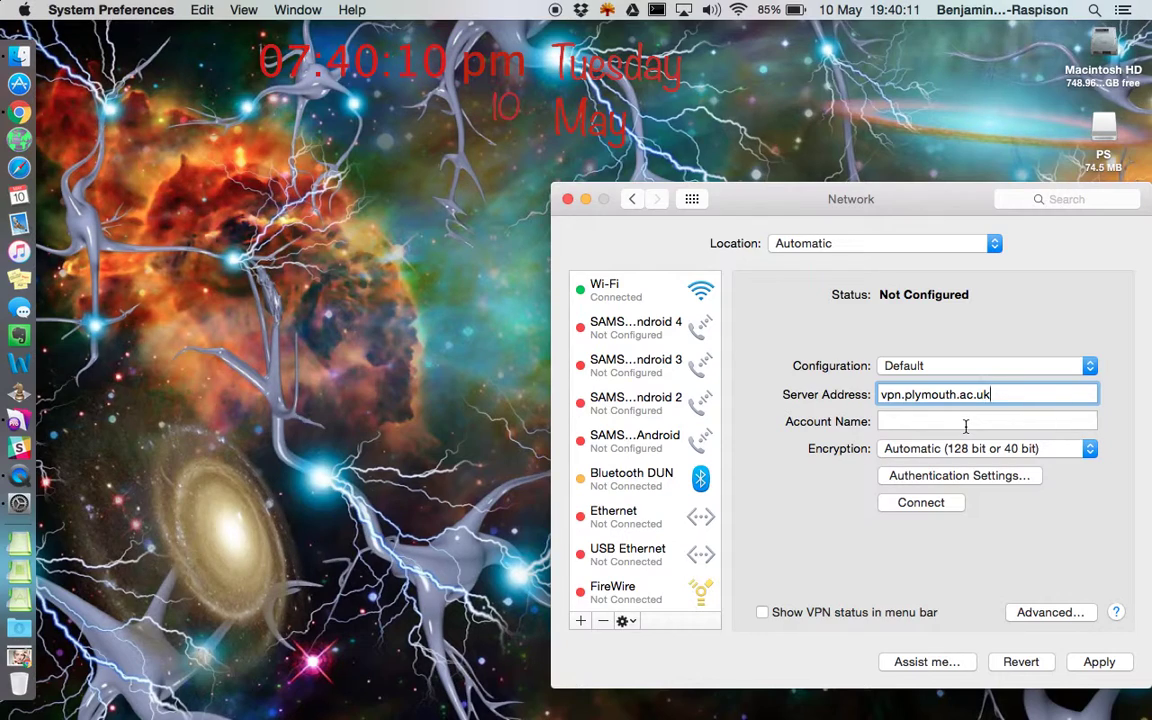
{"action": "type", "text": "bra"}
{"action": "key", "text": "BackSpace"}
{"action": "key", "text": "BackSpace"}
{"action": "key", "text": "BackSpace"}
- Enter the university username in the Account Name field
{"action": "left_click", "coordinate": [987, 421]}
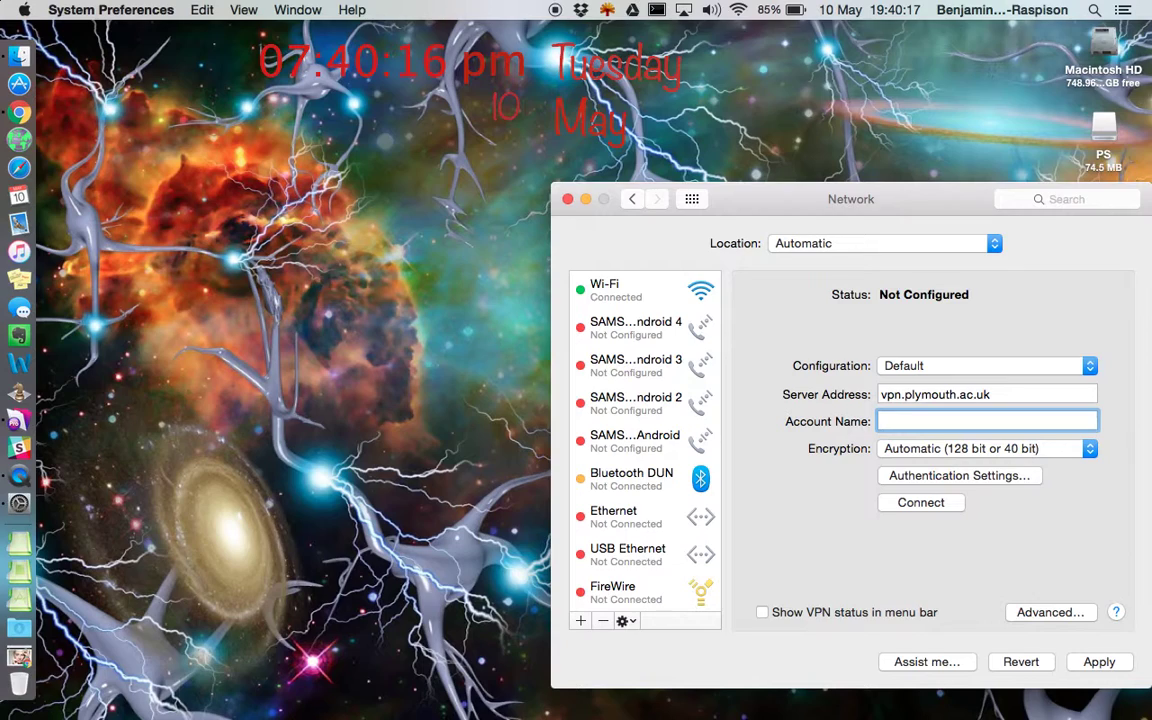
{"action": "type", "text": "bra"}
{"action": "type", "text": "sp"}
{"action": "type", "text": "iso"}
{"action": "type", "text": "n"}
{"action": "key", "text": "BackSpace"}
{"action": "type", "text": "n"}
- In Authentication Settings, choose Password, enter the account password, and confirm
{"action": "left_click", "coordinate": [963, 478]}
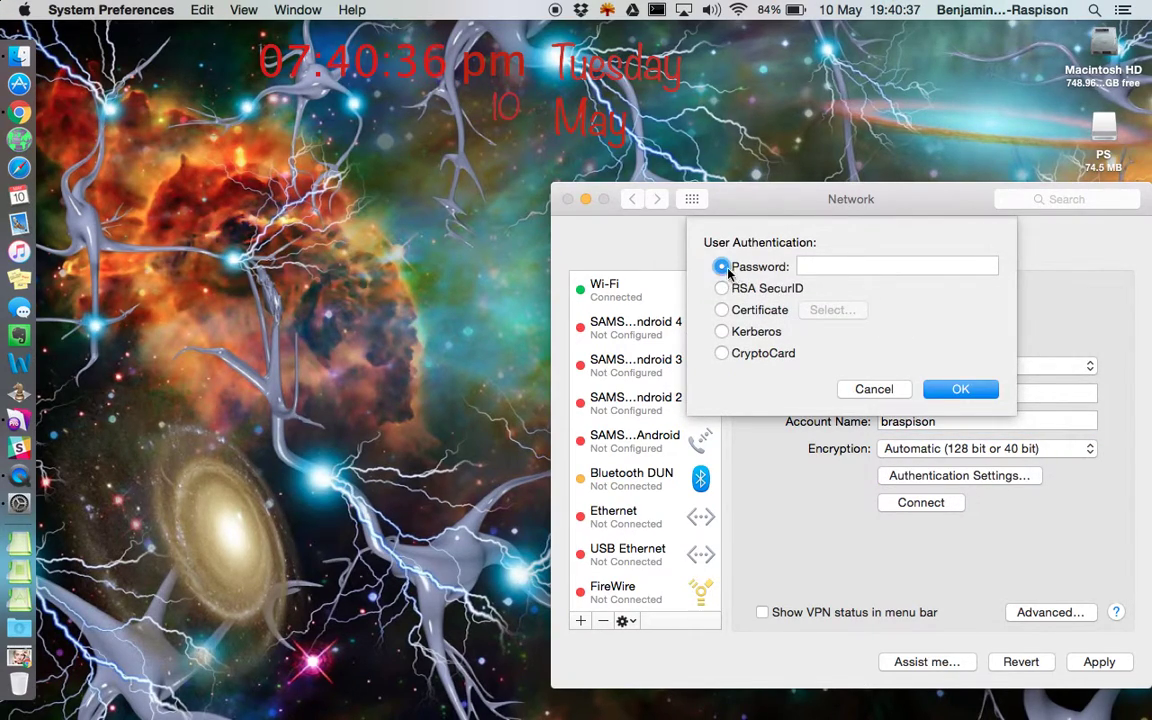
{"action": "left_click", "coordinate": [846, 265]}
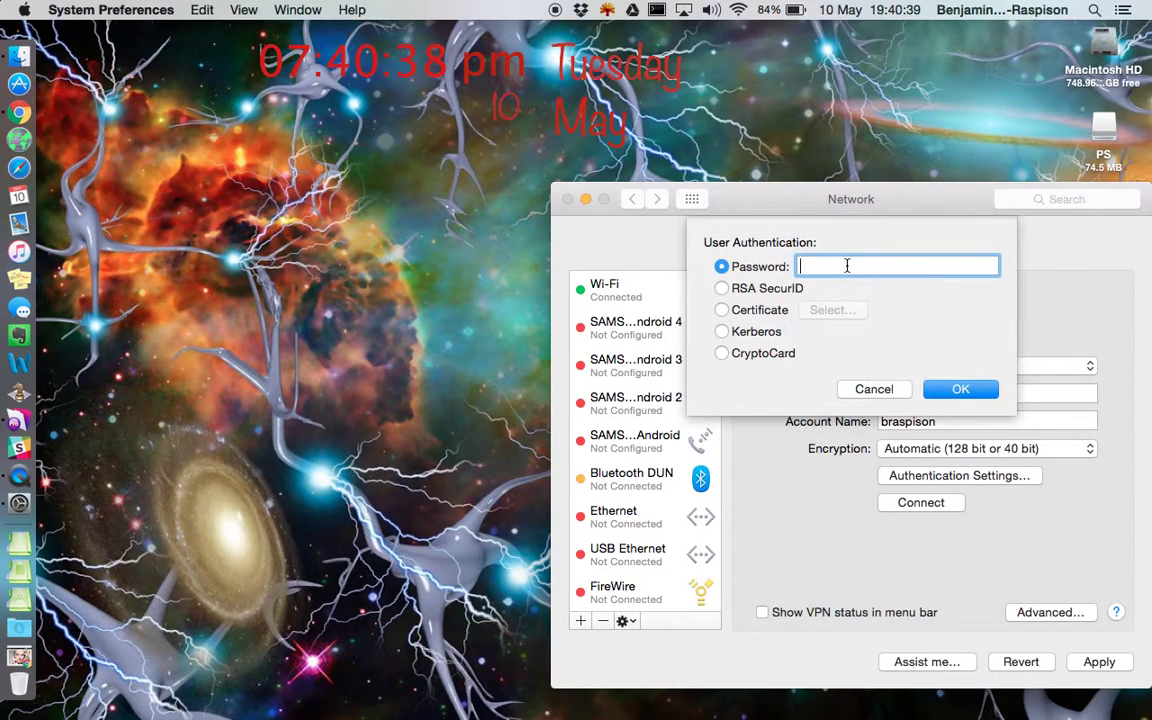
{"action": "type", "text": "••••••••••"}
{"action": "type", "text": "••"}
{"action": "left_click", "coordinate": [973, 397]}
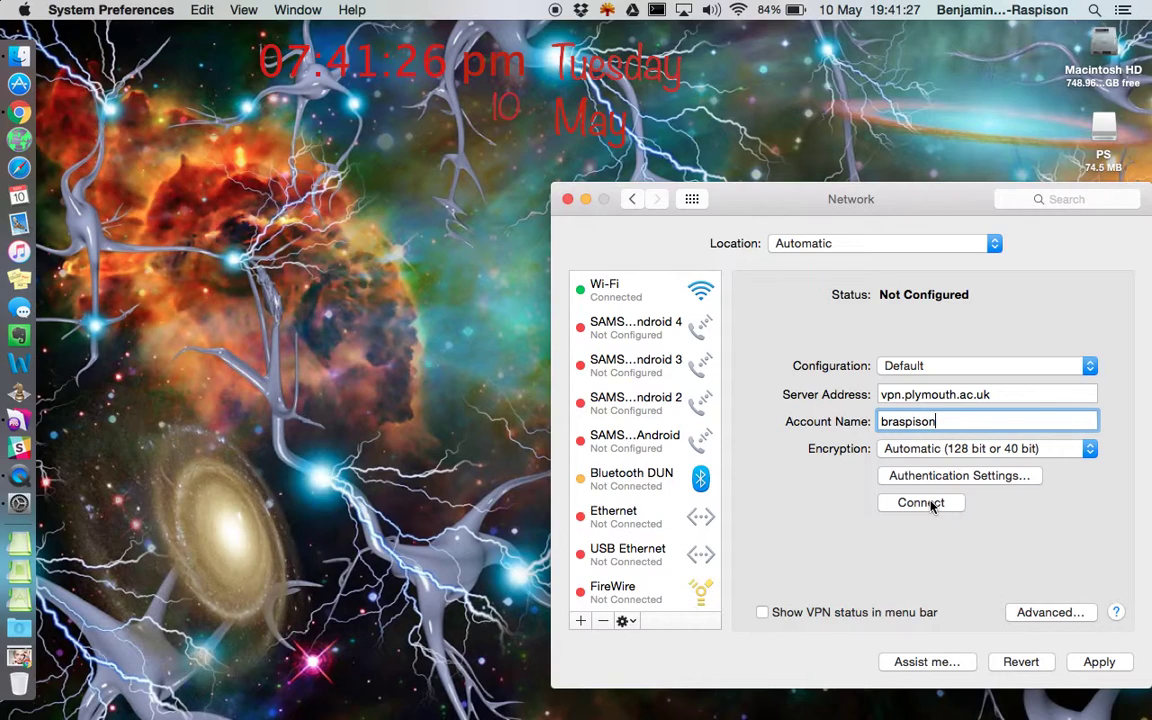
- Connect to the Plymouth VPN after applying the pending settings
{"action": "left_click", "coordinate": [931, 505]}
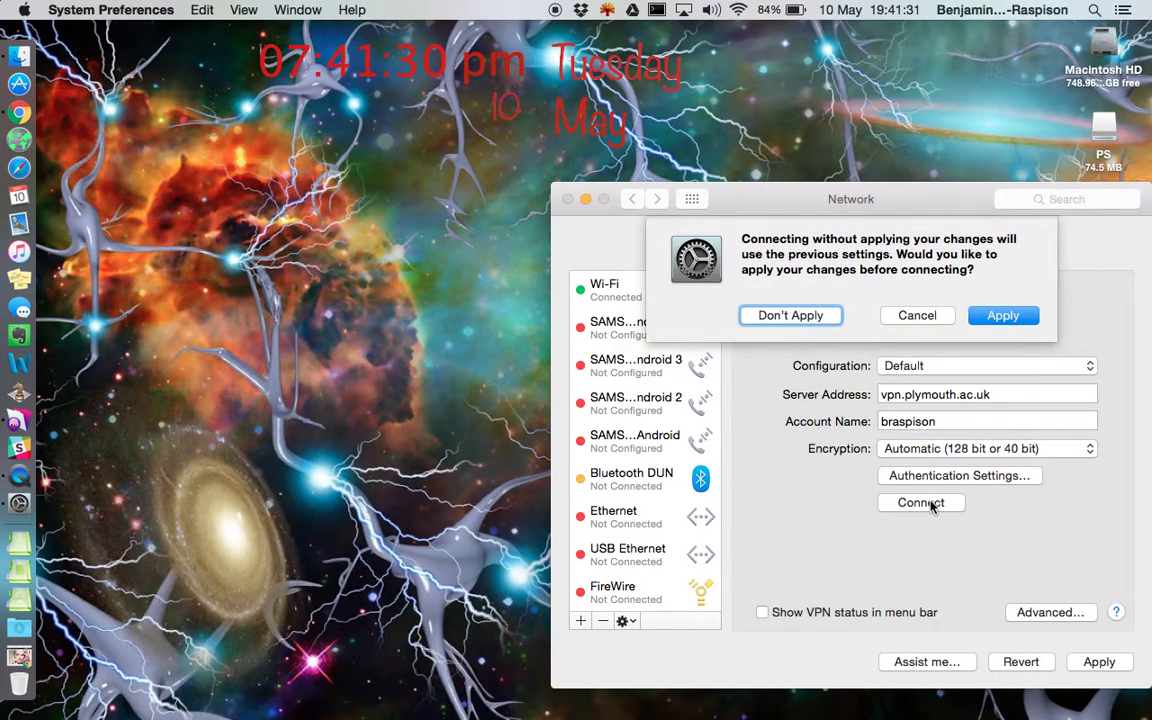
{"action": "left_click", "coordinate": [1006, 319]}
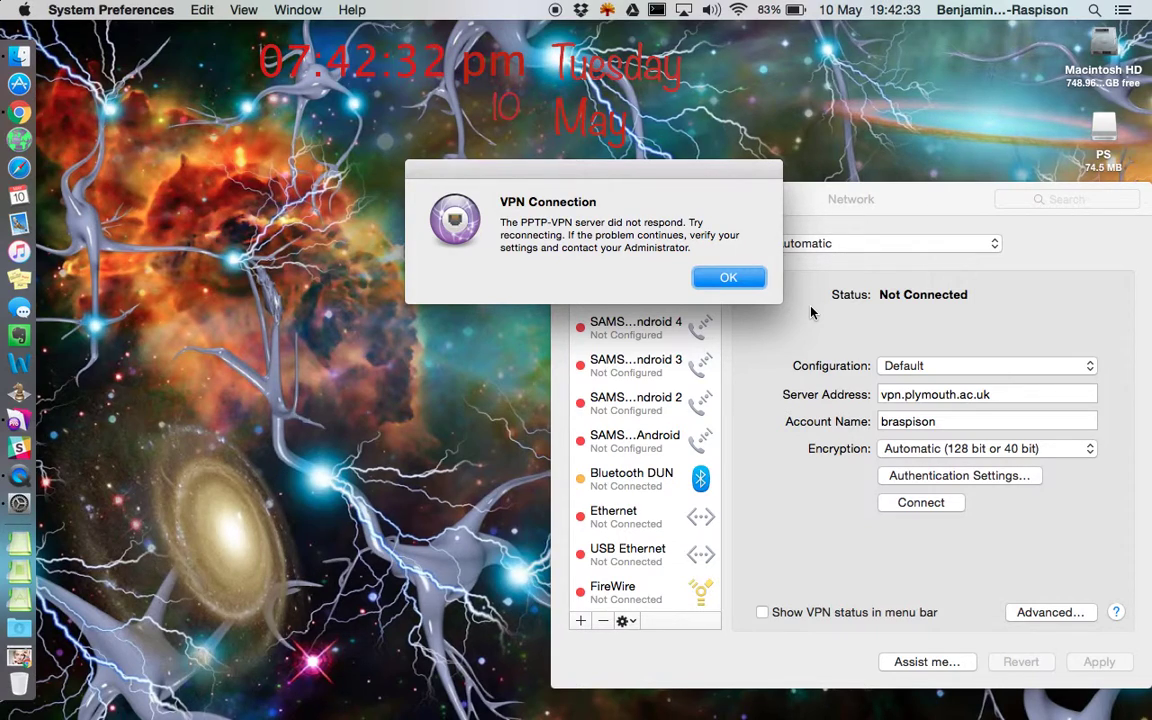
- Dismiss the server-did-not-respond alert and tick 'Show VPN status in menu bar'
{"action": "left_click", "coordinate": [733, 278]}
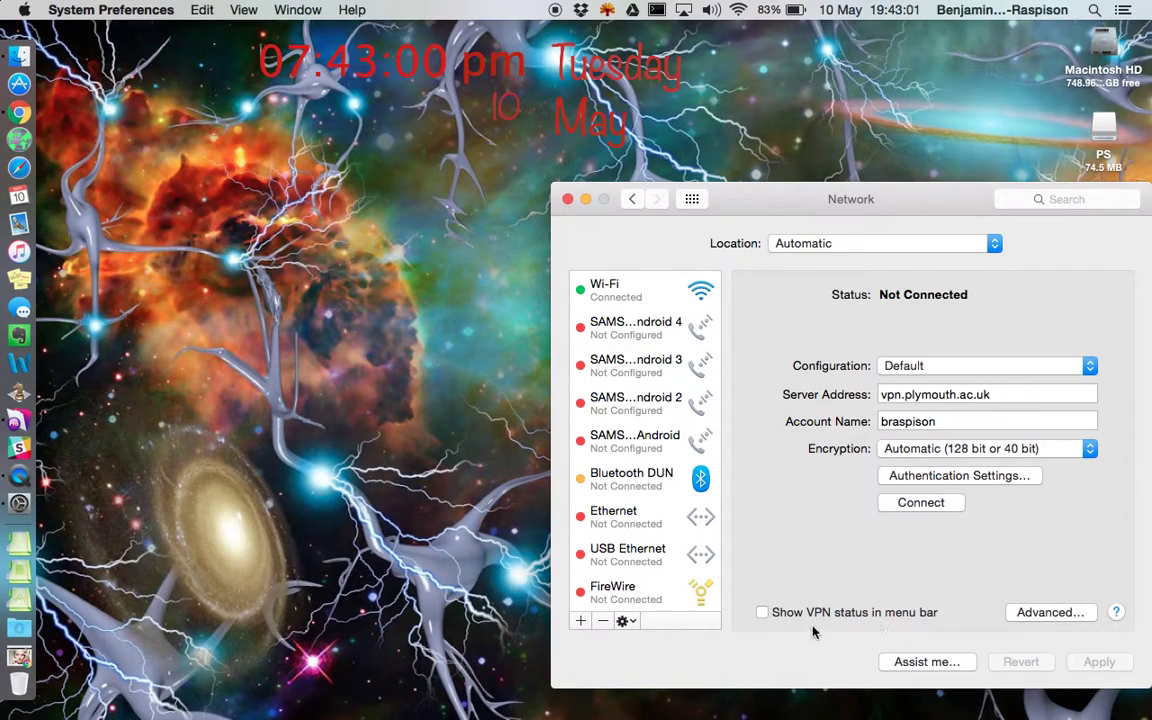
{"action": "left_click", "coordinate": [763, 613]}
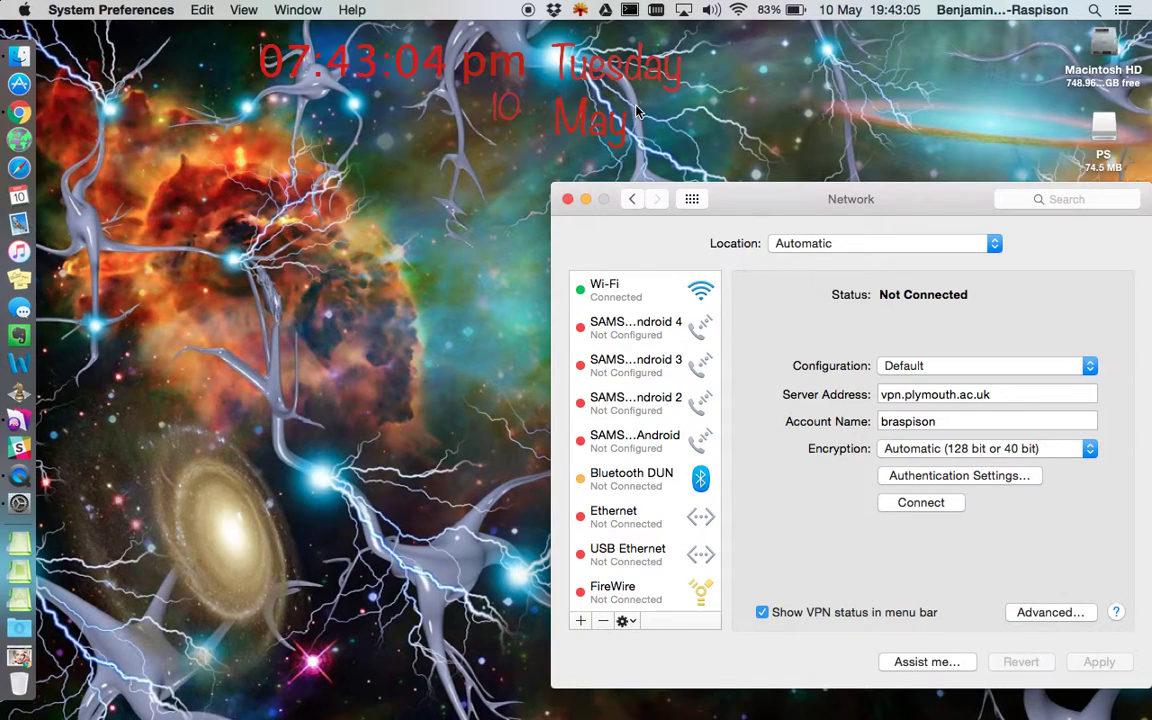
{"action": "left_click", "coordinate": [654, 12]}
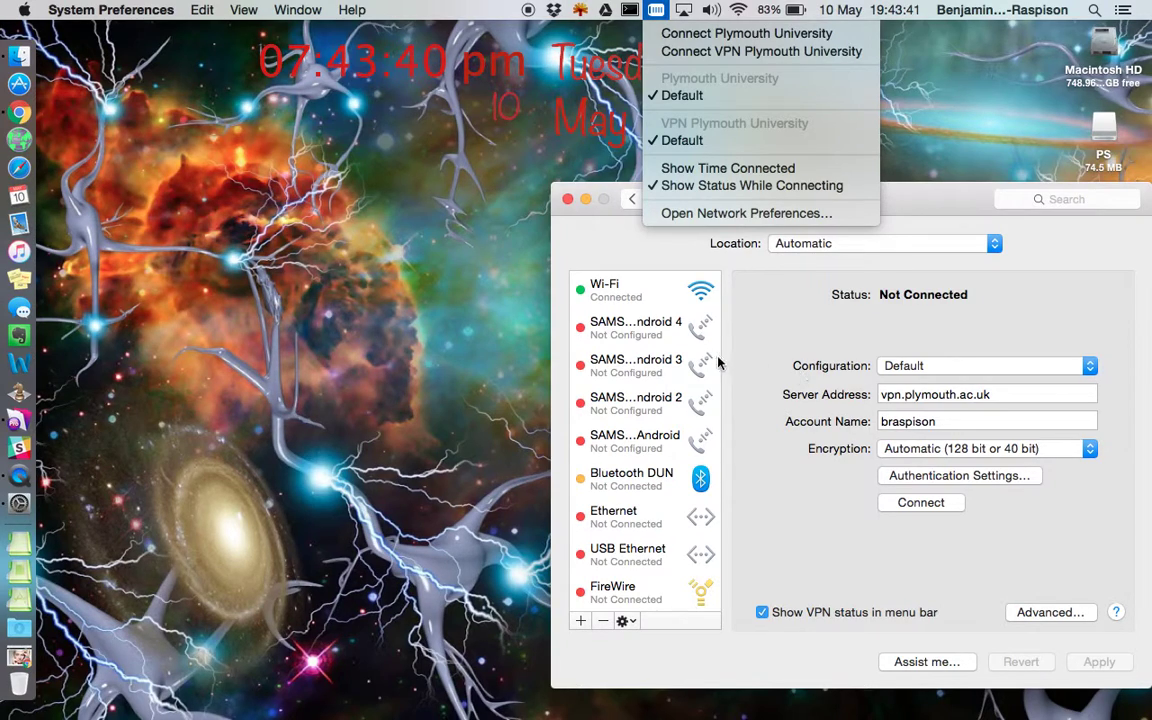
{"action": "left_click", "coordinate": [797, 349]}
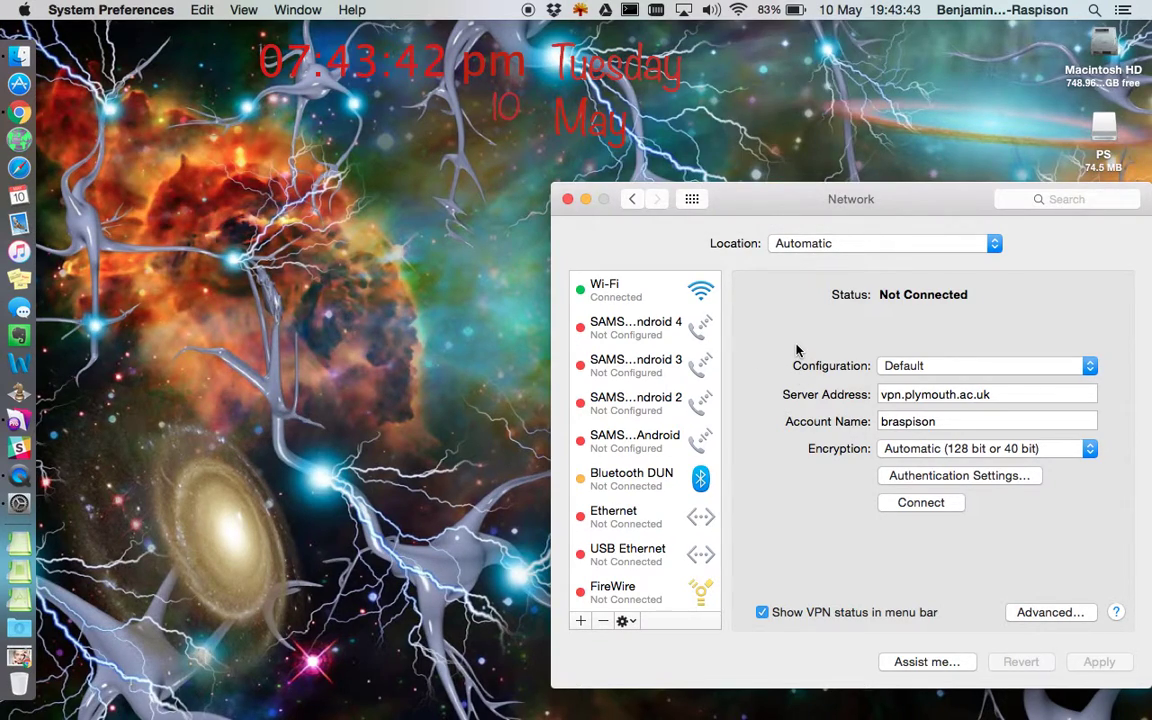